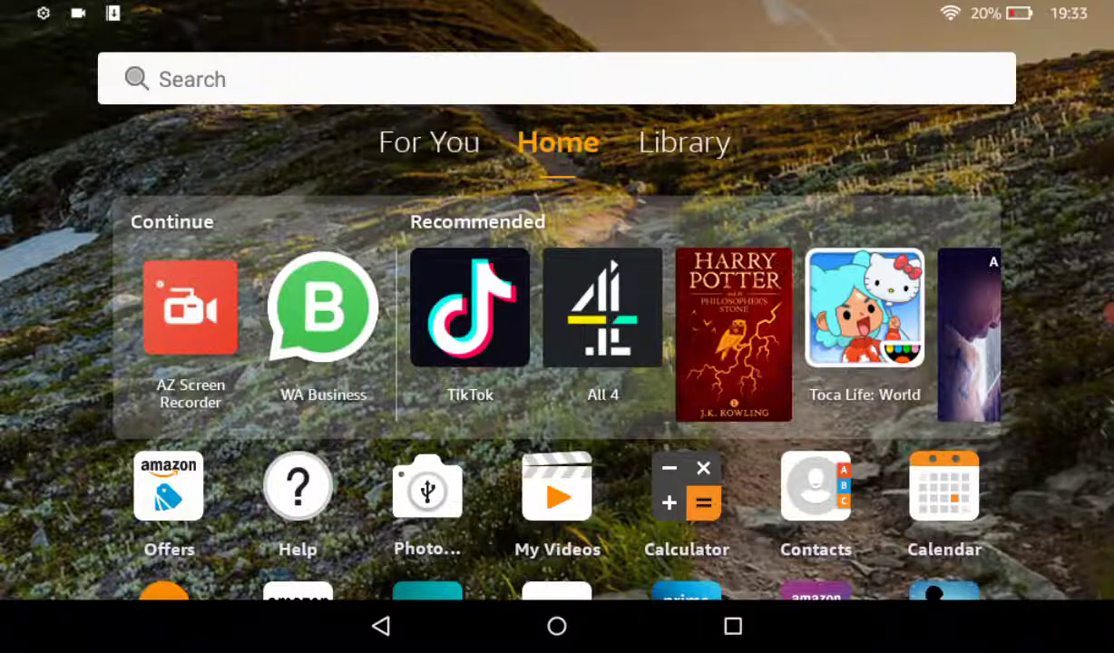
# - Scroll the home screen app grid down to the row with Camera, Settings and Clock
pyautogui.scroll(-5, 557, 382)
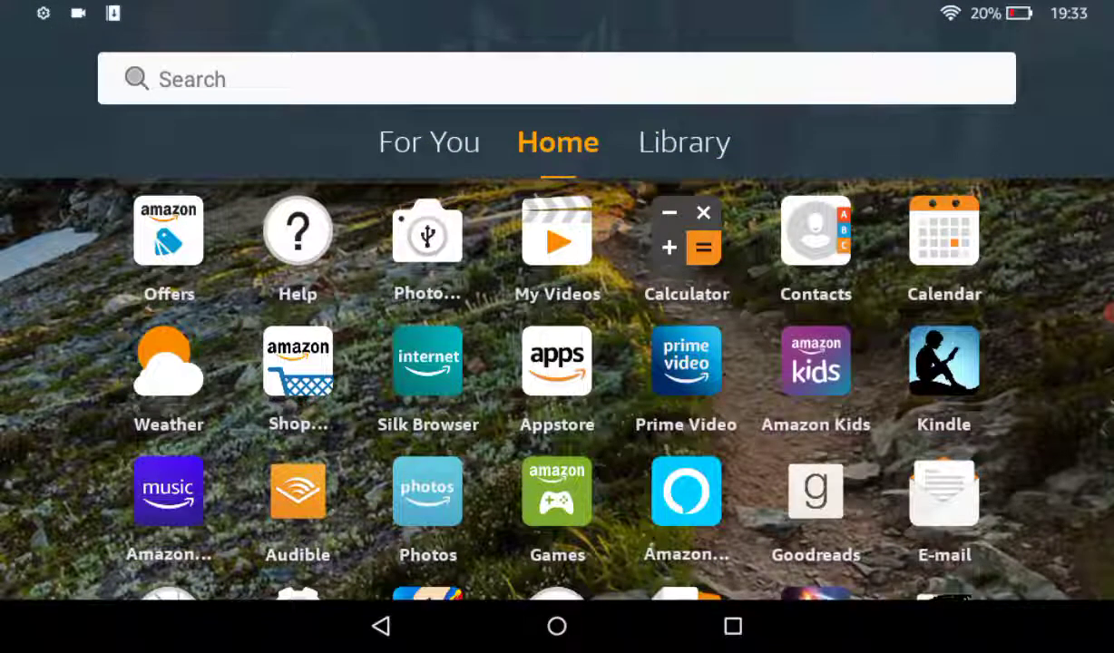
pyautogui.moveTo(1109, 304)
pyautogui.mouseDown()
pyautogui.moveTo(661, 442)
pyautogui.moveTo(1004, 401)
pyautogui.moveTo(1092, 405)
pyautogui.mouseUp()
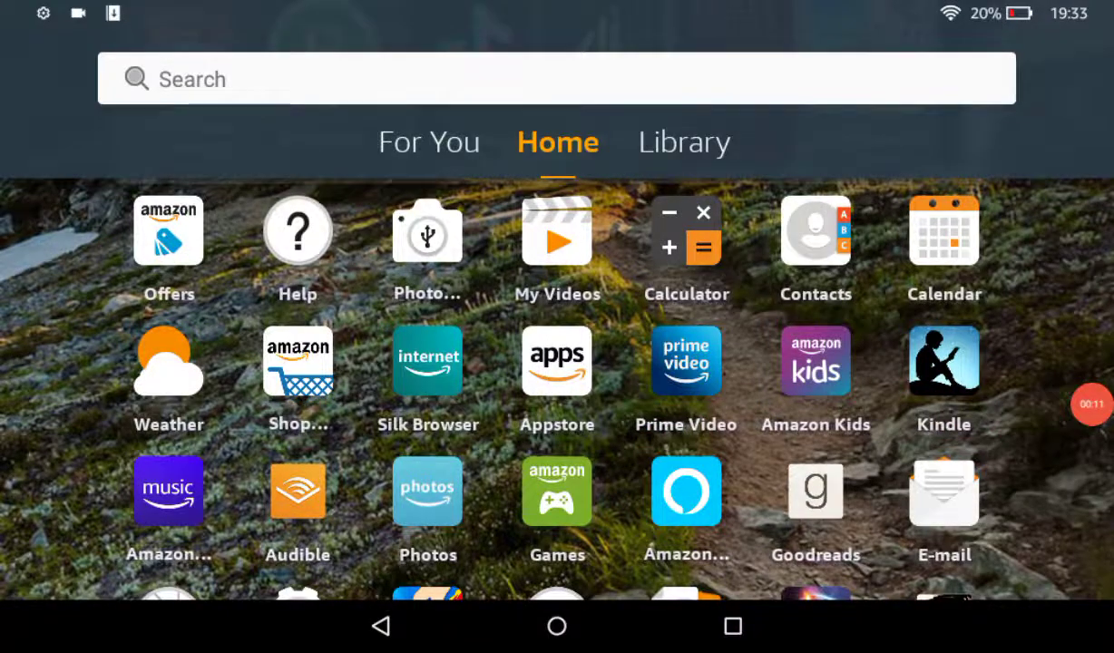
pyautogui.scroll(-2, 557, 391)
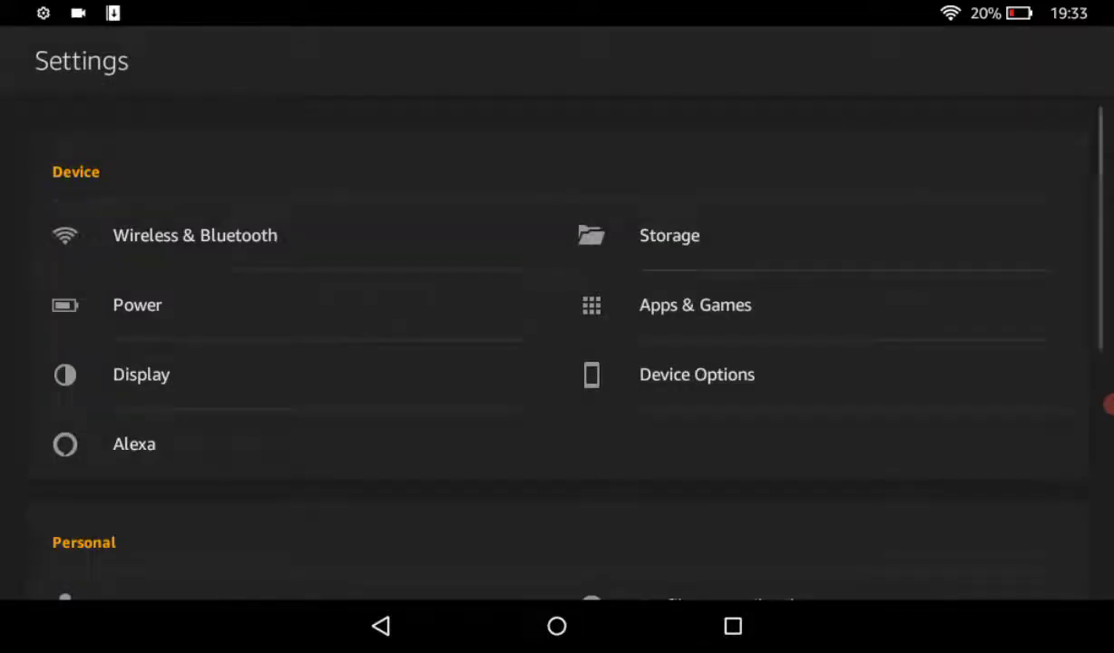
# - Open Settings and scroll its list down to the Personal and System sections
pyautogui.scroll(-3, 557, 345)
pyautogui.scroll(-2, 557, 345)
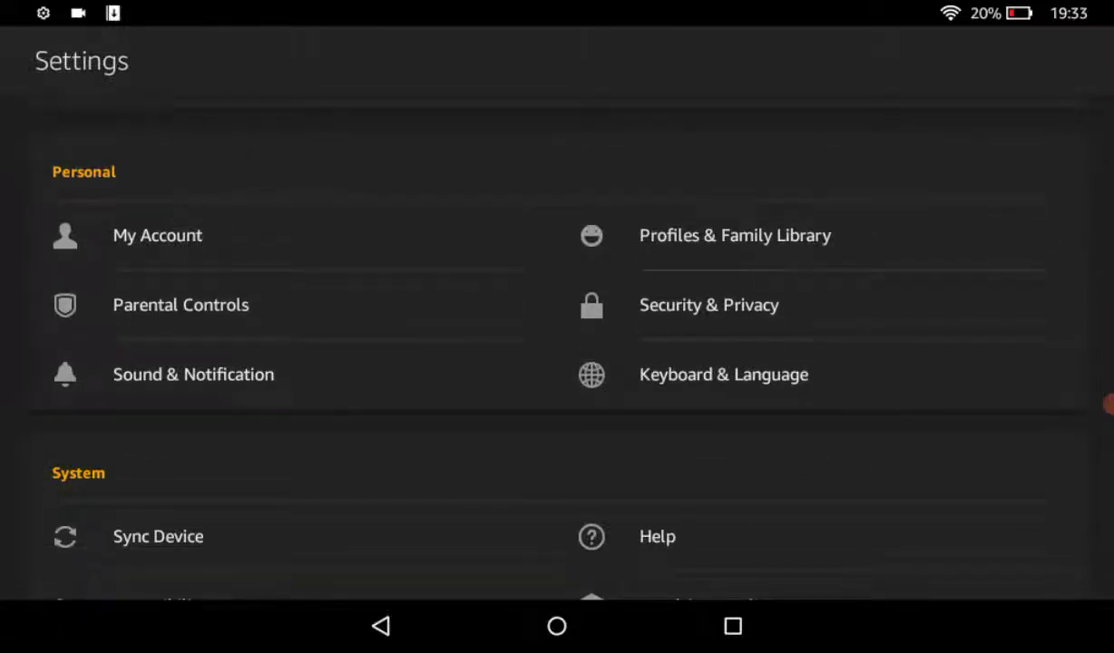
pyautogui.scroll(-1, 557, 345)
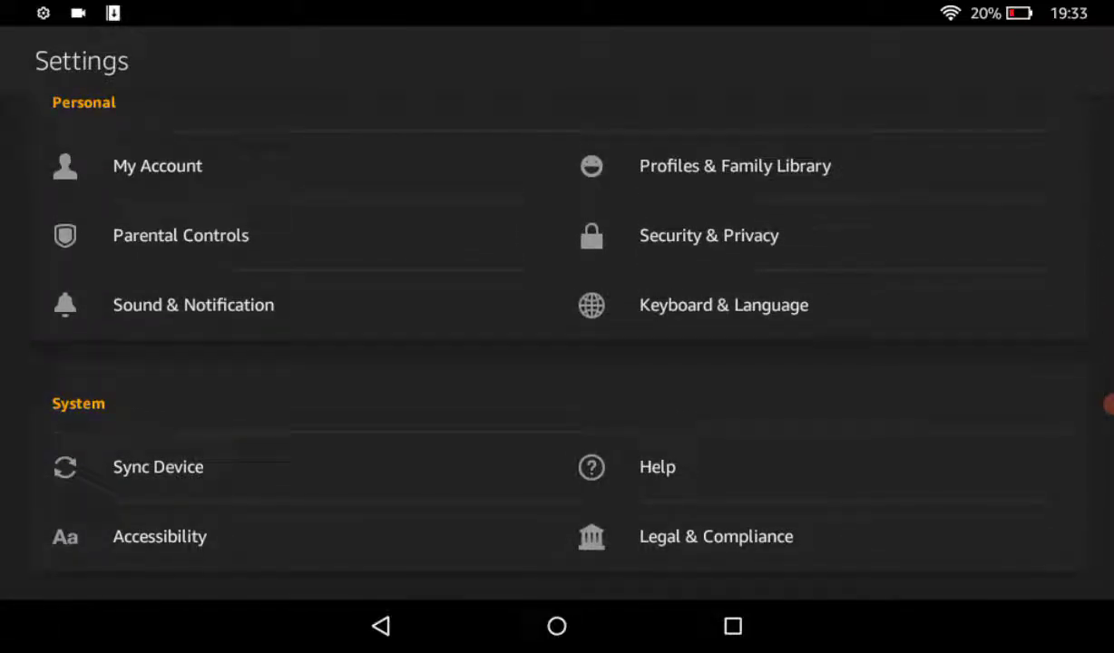
pyautogui.click(708, 235)
# - Turn on Apps from Unknown Sources in Security & Privacy, then close Settings from recent apps
pyautogui.click(708, 235)
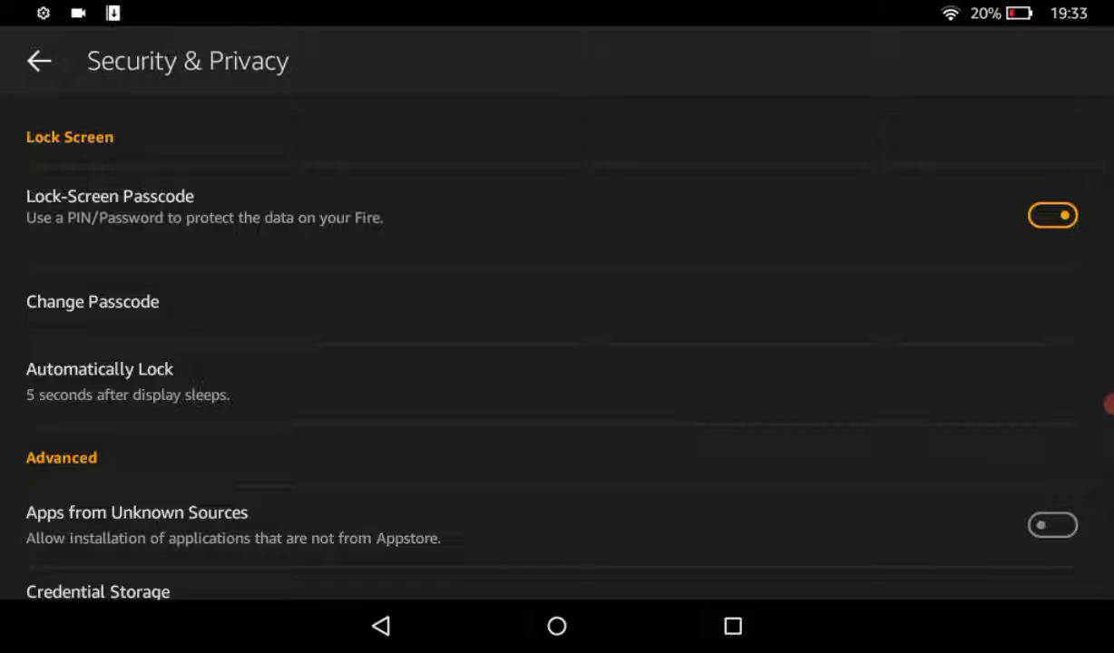
pyautogui.scroll(-3, 557, 363)
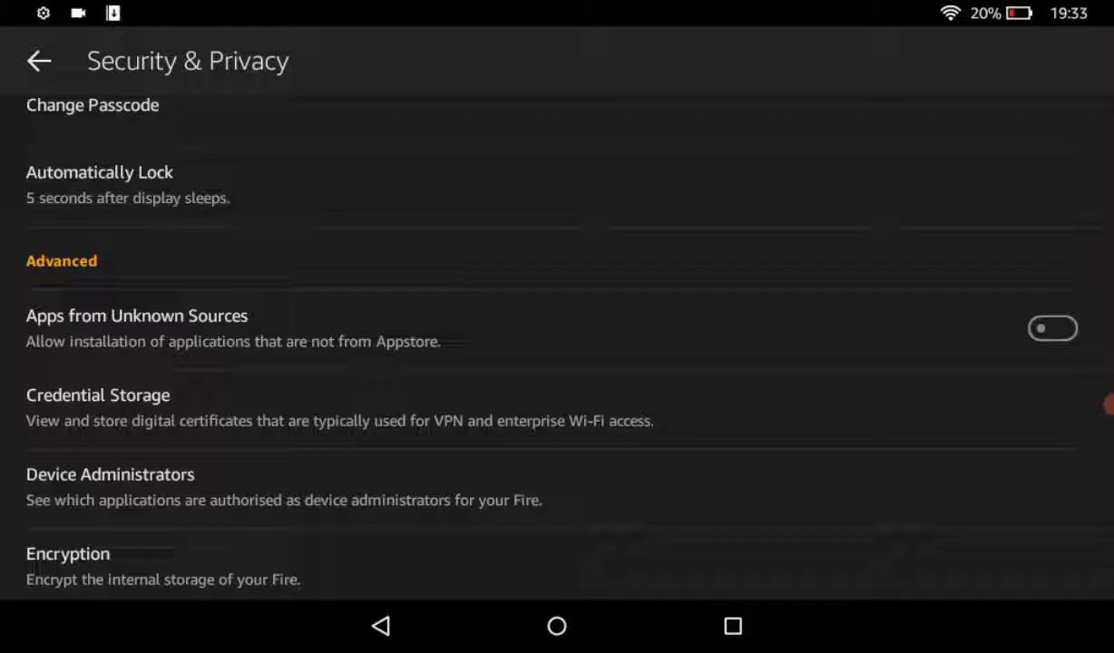
pyautogui.click(1053, 328)
pyautogui.click(733, 626)
pyautogui.moveTo(544, 545); pyautogui.dragTo(998, 544)
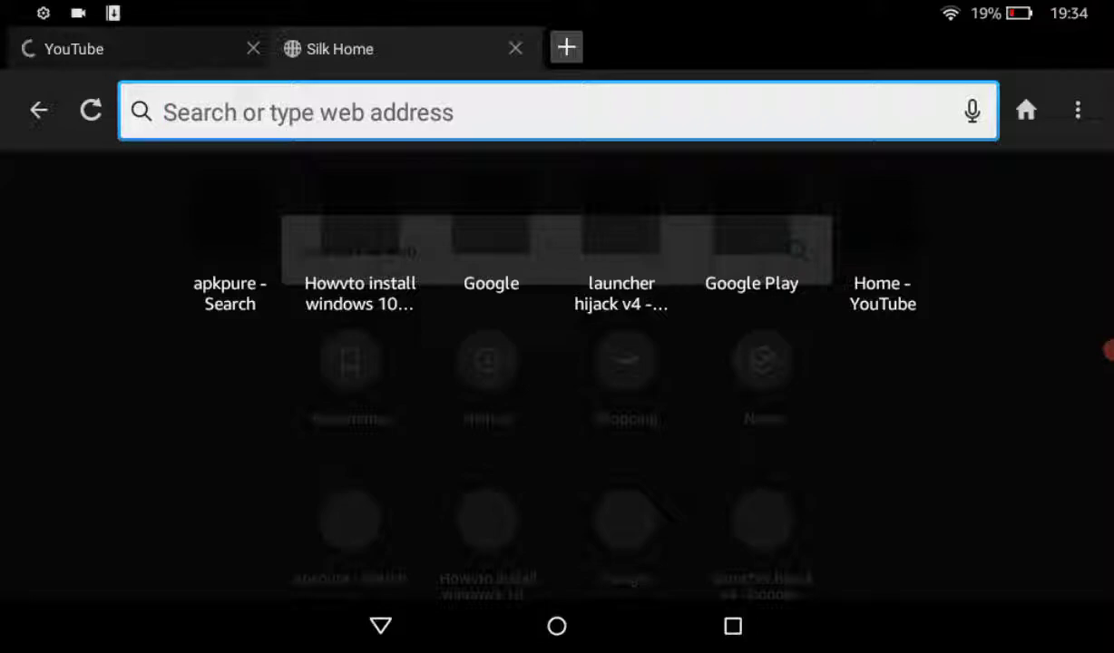
# - Search Bing for 'minecraft apk' from the Silk address bar
pyautogui.write('m')
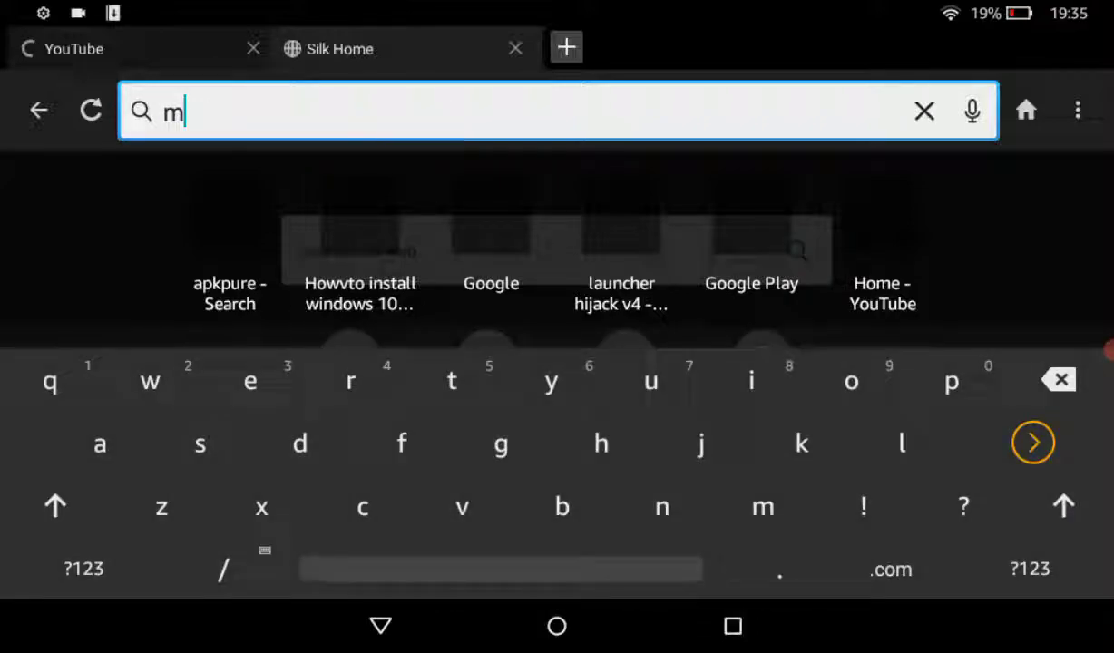
pyautogui.write('ine')
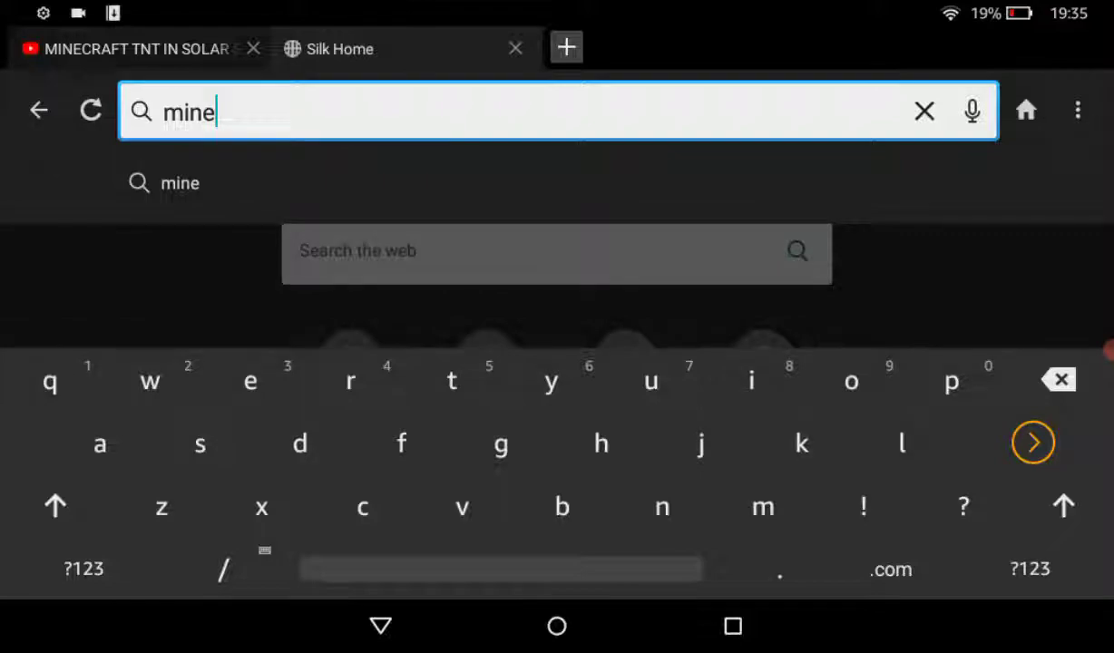
pyautogui.write('c')
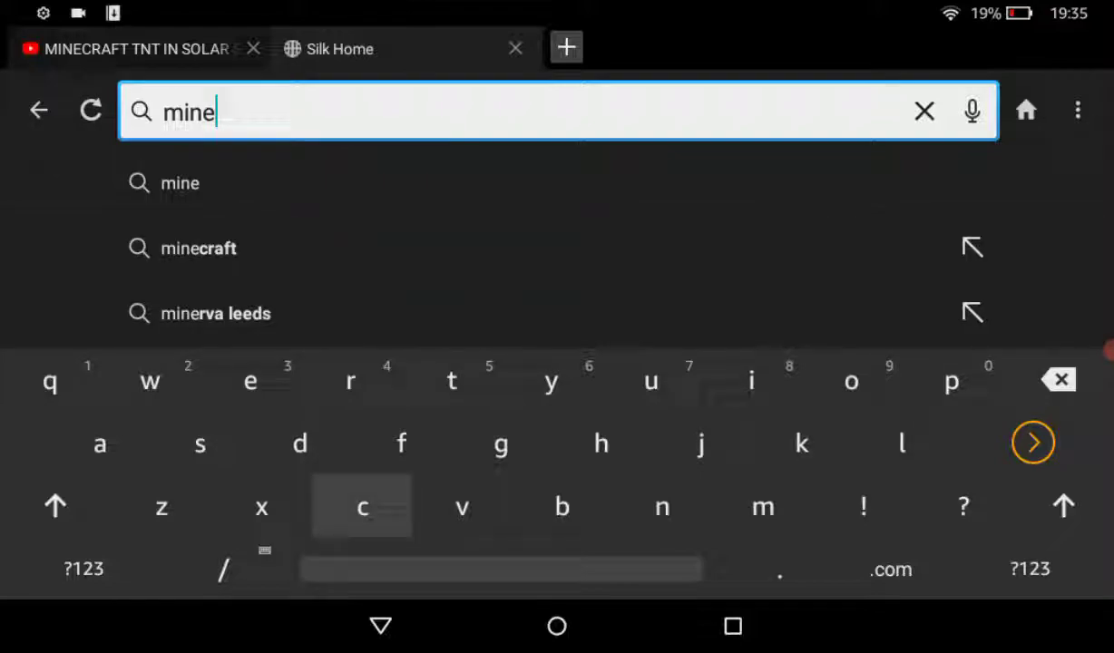
pyautogui.click(198, 248)
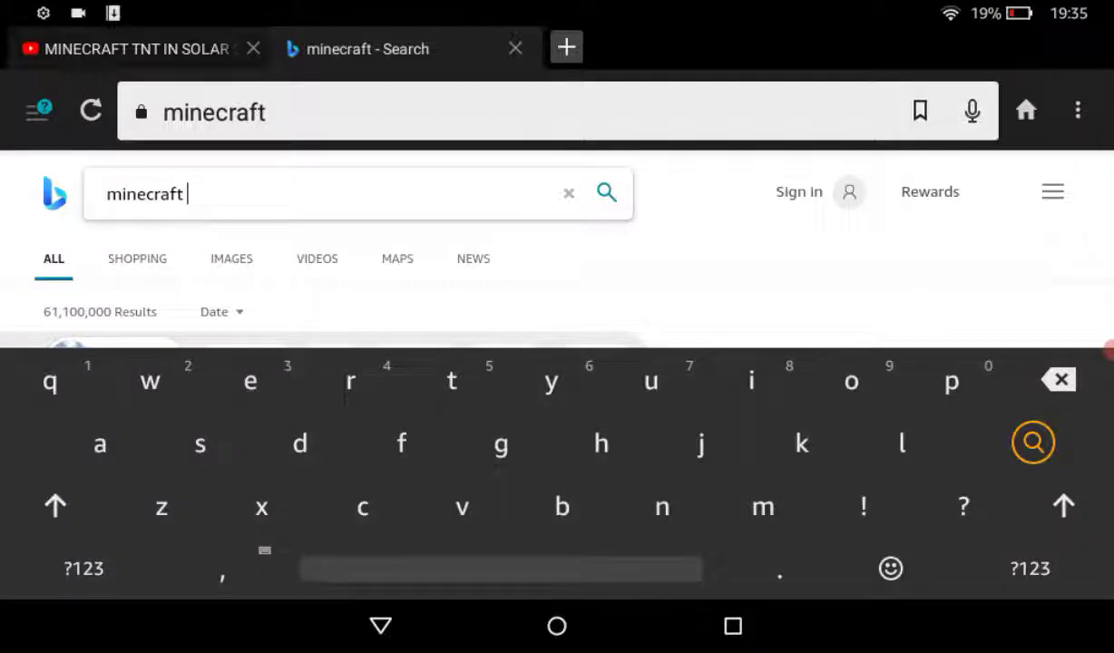
pyautogui.write('apk')
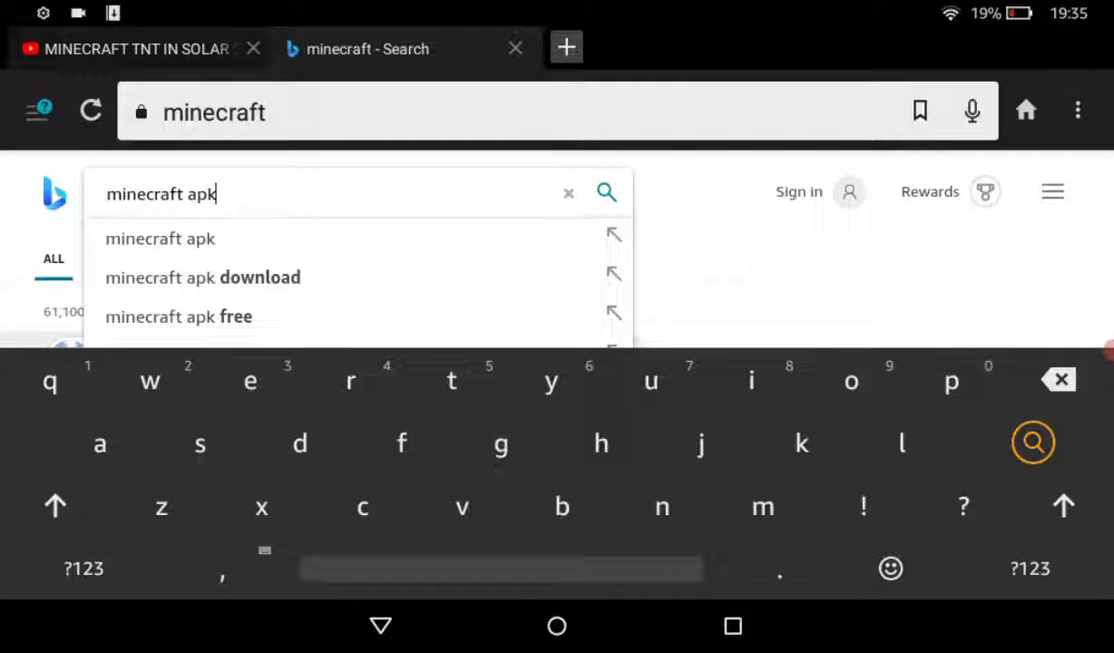
pyautogui.press('Return')
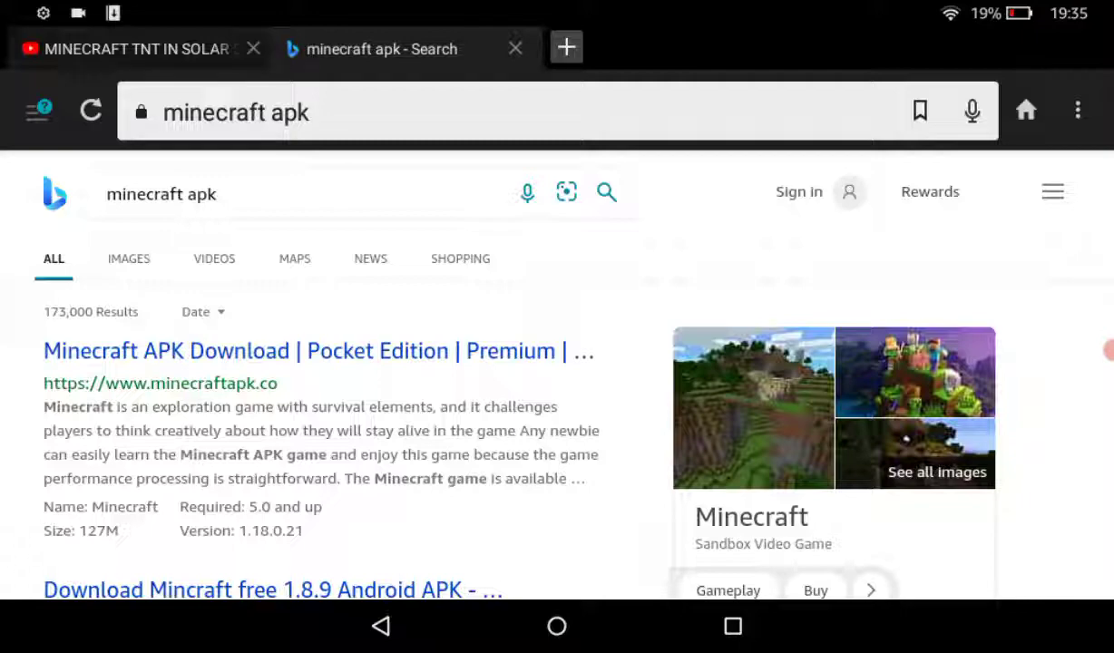
# - Open the minecraftapk.co result and go to the site's download page
pyautogui.click(304, 351)
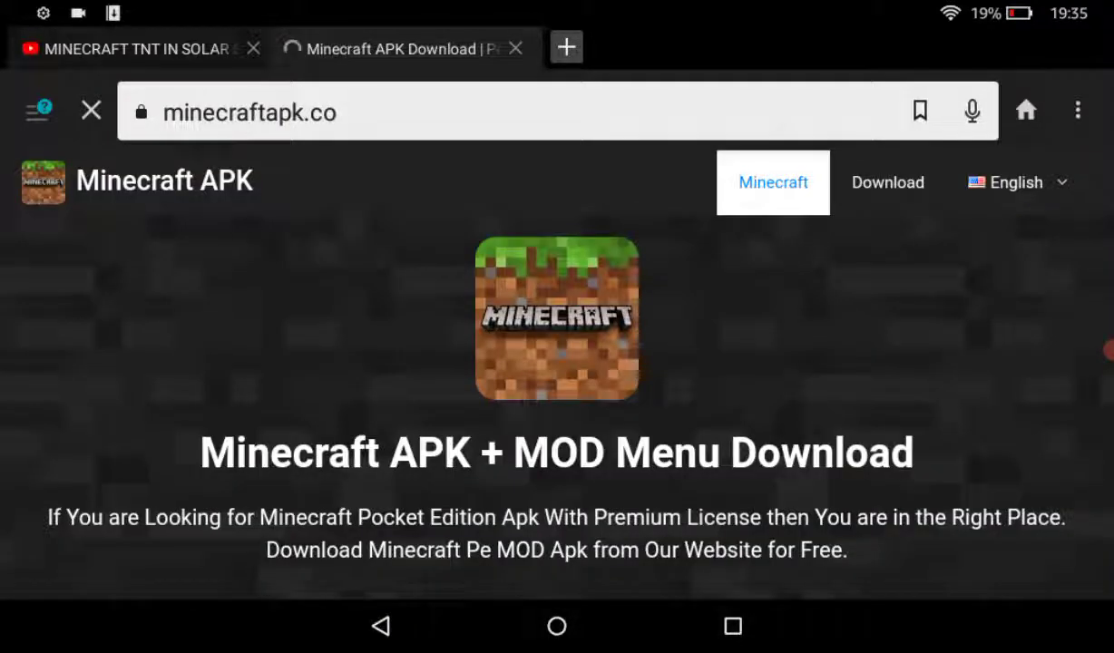
pyautogui.scroll(-5, 558, 363)
pyautogui.click(556, 412)
pyautogui.click(556, 496)
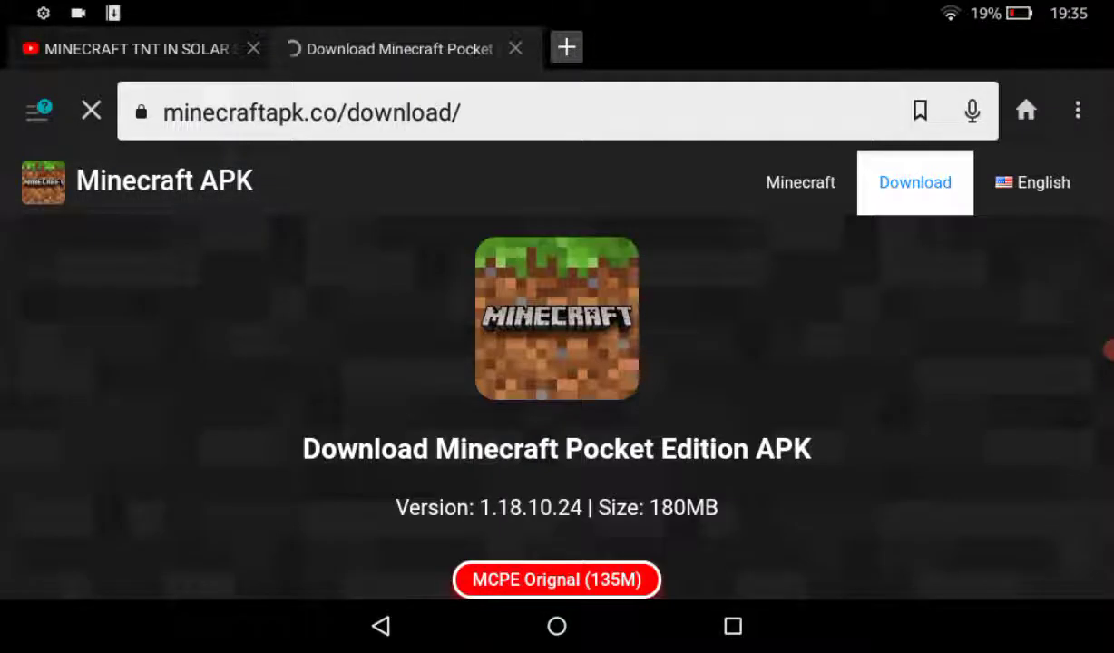
# - Start downloading MCPE Orignal (135M), raising the keep-file warning for Minecraft_v1.18.10.24.apk
pyautogui.scroll(-3, 557, 363)
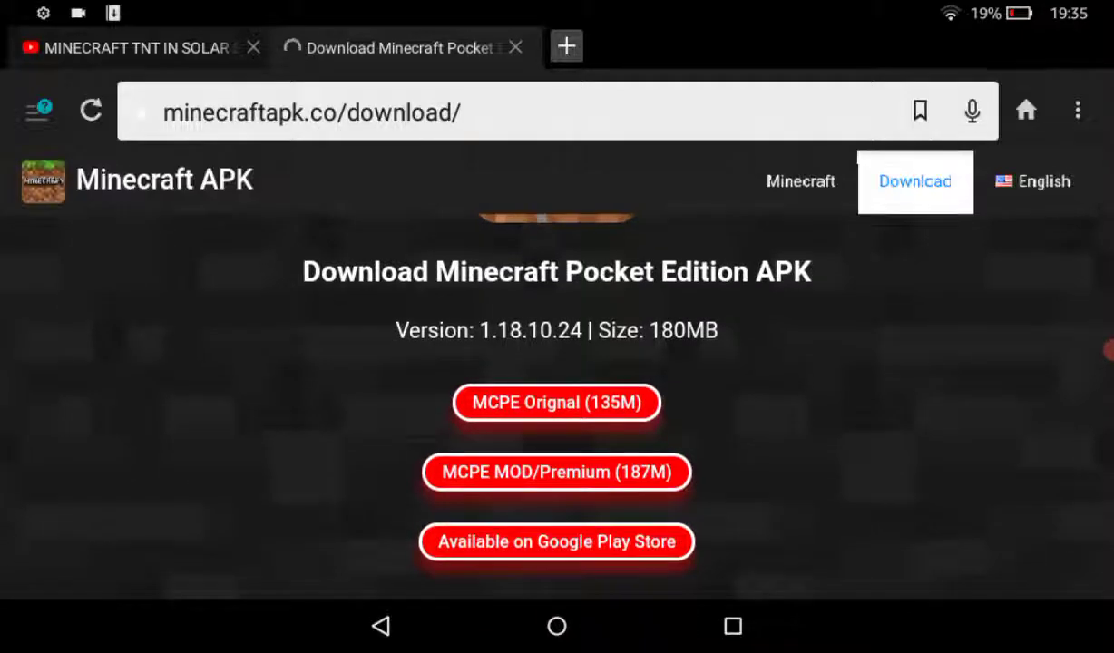
pyautogui.scroll(-2, 557, 363)
pyautogui.click(556, 260)
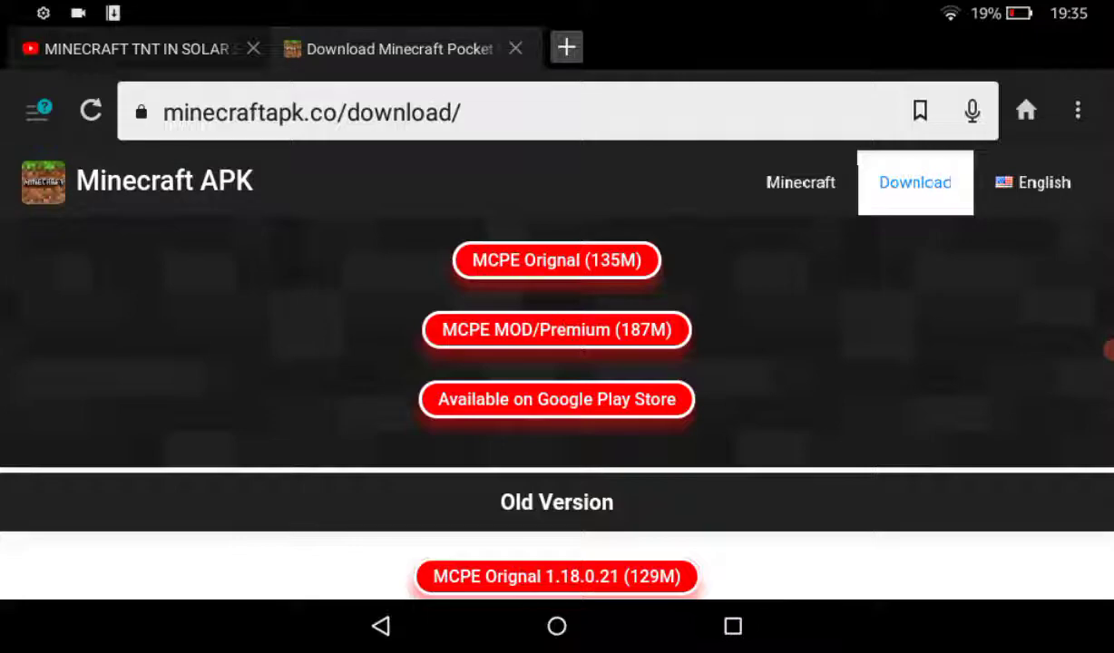
pyautogui.scroll(3, 557, 363)
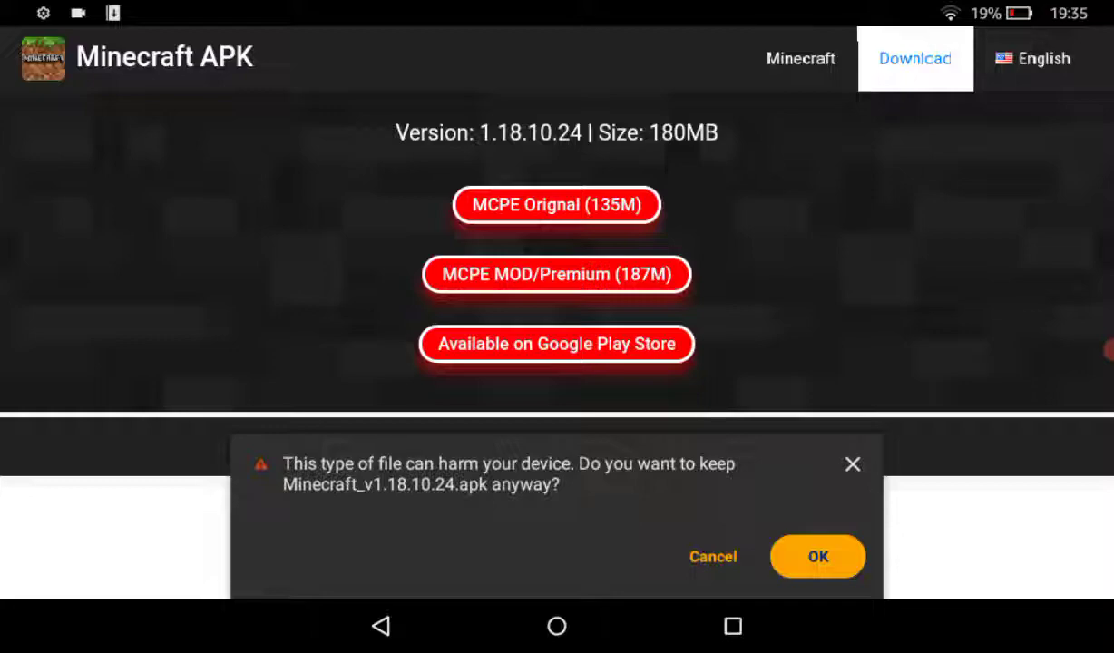
# - Keep Minecraft_v1.18.10.24.apk and check its download progress in the notification shade
pyautogui.click(818, 556)
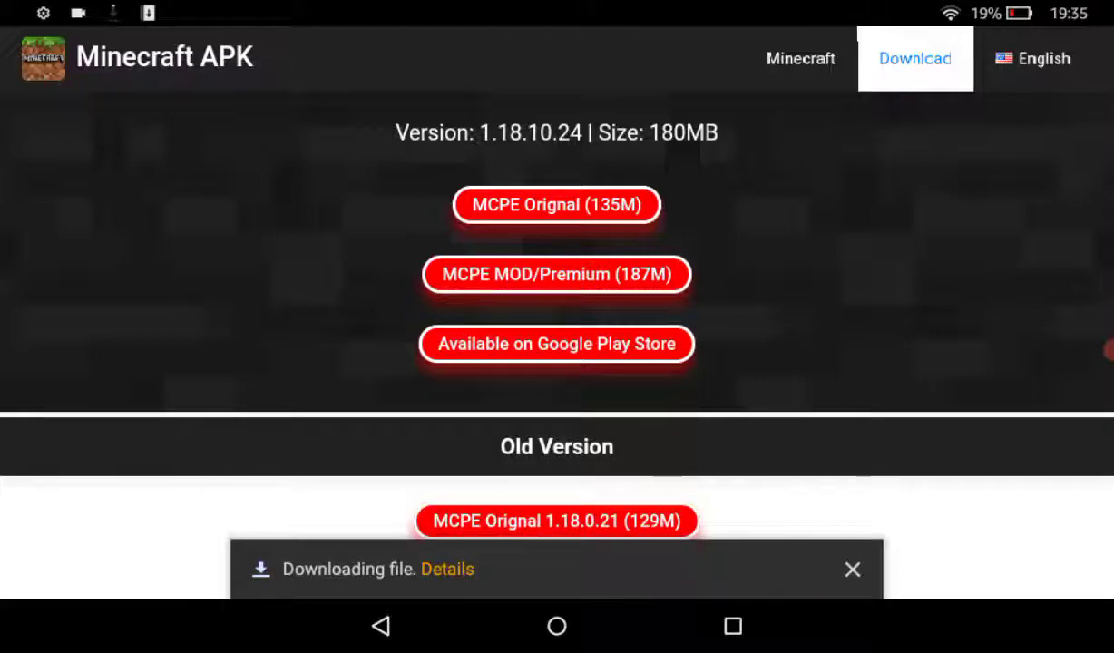
pyautogui.moveTo(557, 5); pyautogui.dragTo(557, 408)
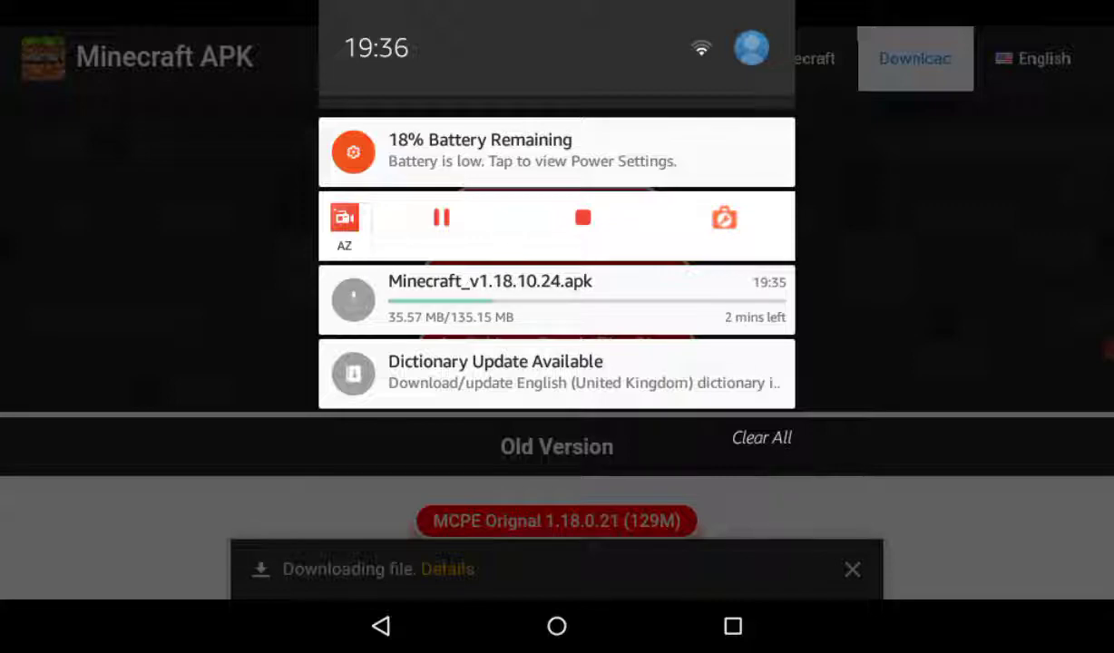
pyautogui.press('Escape')
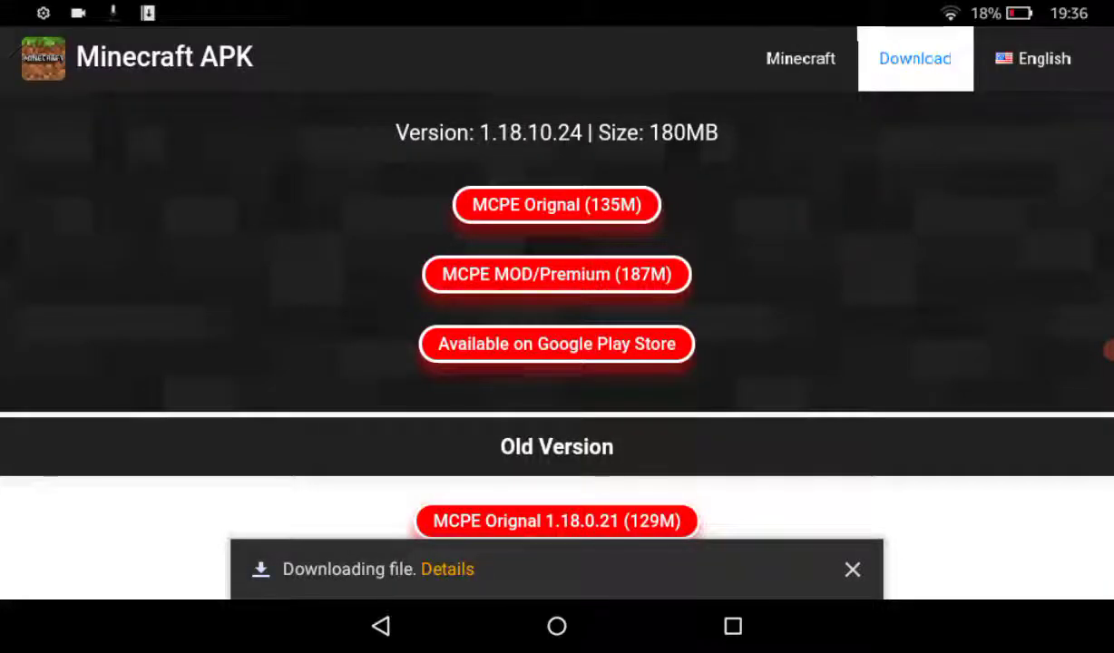
# - Cancel the Minecraft APK download from its expanded notification and close the shade
pyautogui.moveTo(558, 5); pyautogui.dragTo(557, 363)
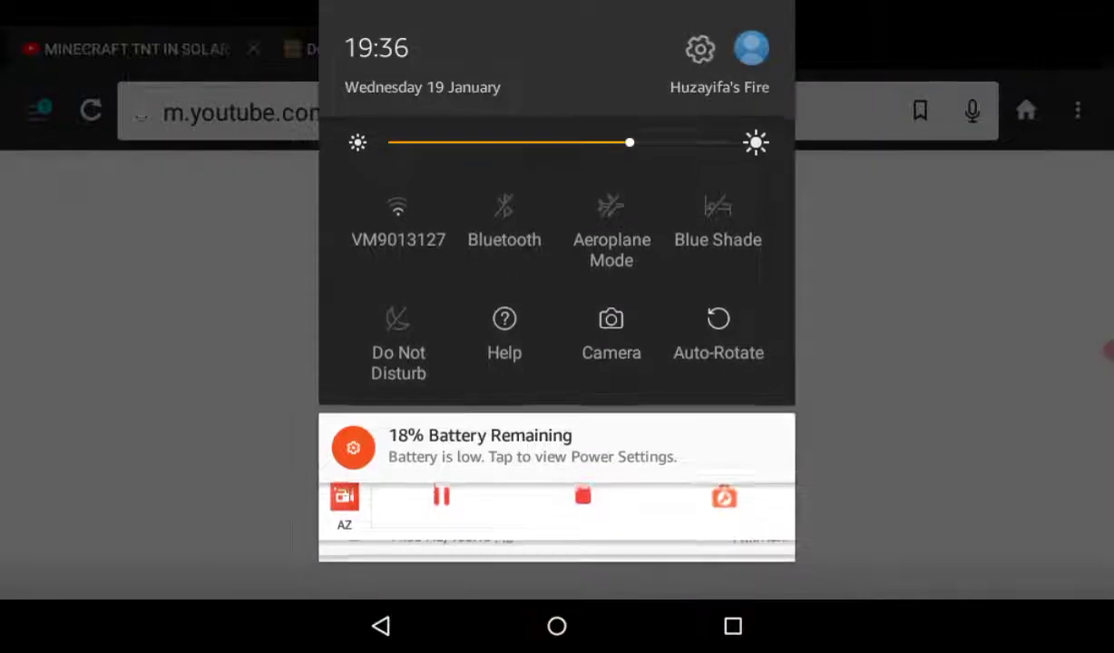
pyautogui.moveTo(557, 472); pyautogui.dragTo(557, 327)
pyautogui.moveTo(557, 436); pyautogui.dragTo(417, 192)
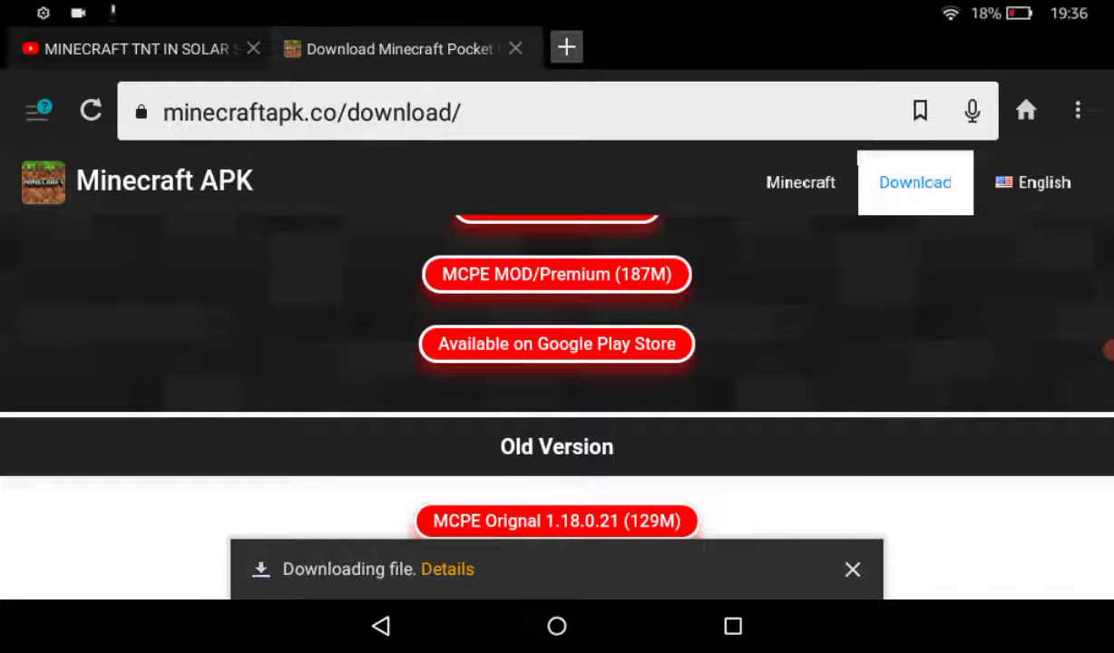
pyautogui.moveTo(557, 5); pyautogui.dragTo(557, 408)
pyautogui.moveTo(557, 453); pyautogui.dragTo(557, 227)
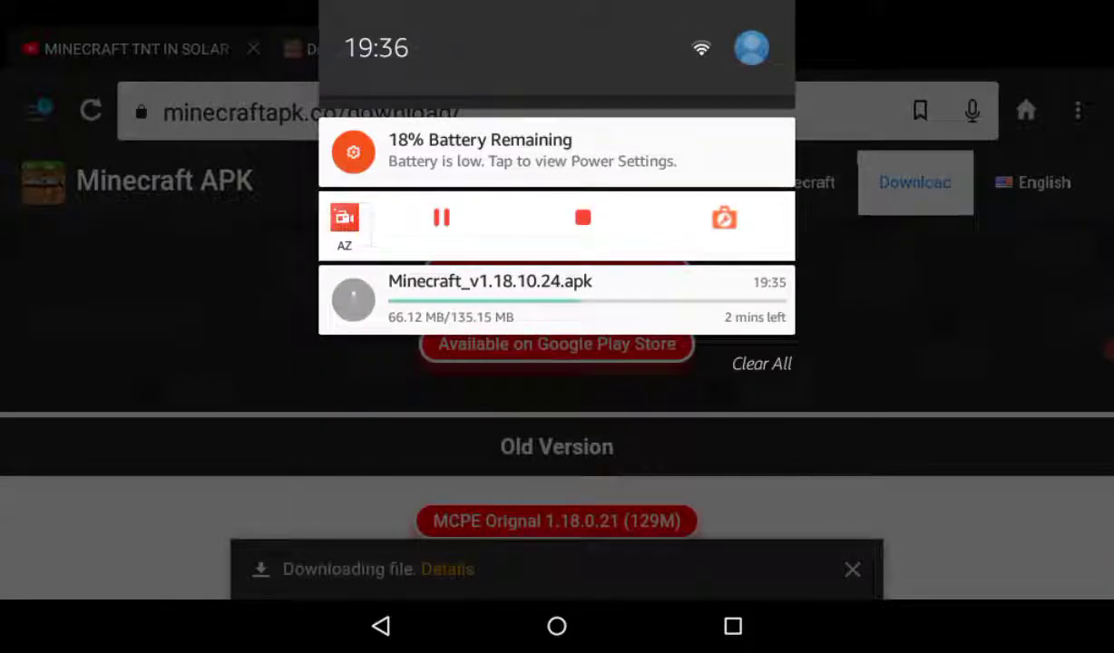
pyautogui.moveTo(558, 300); pyautogui.dragTo(557, 381)
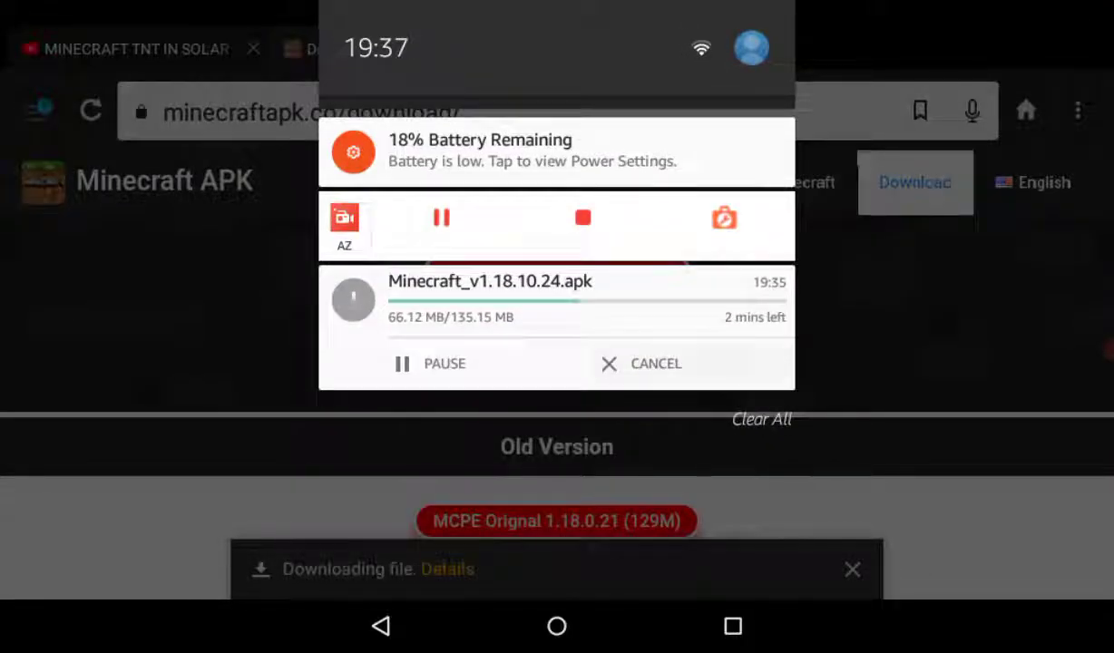
pyautogui.moveTo(557, 436); pyautogui.dragTo(557, 90)
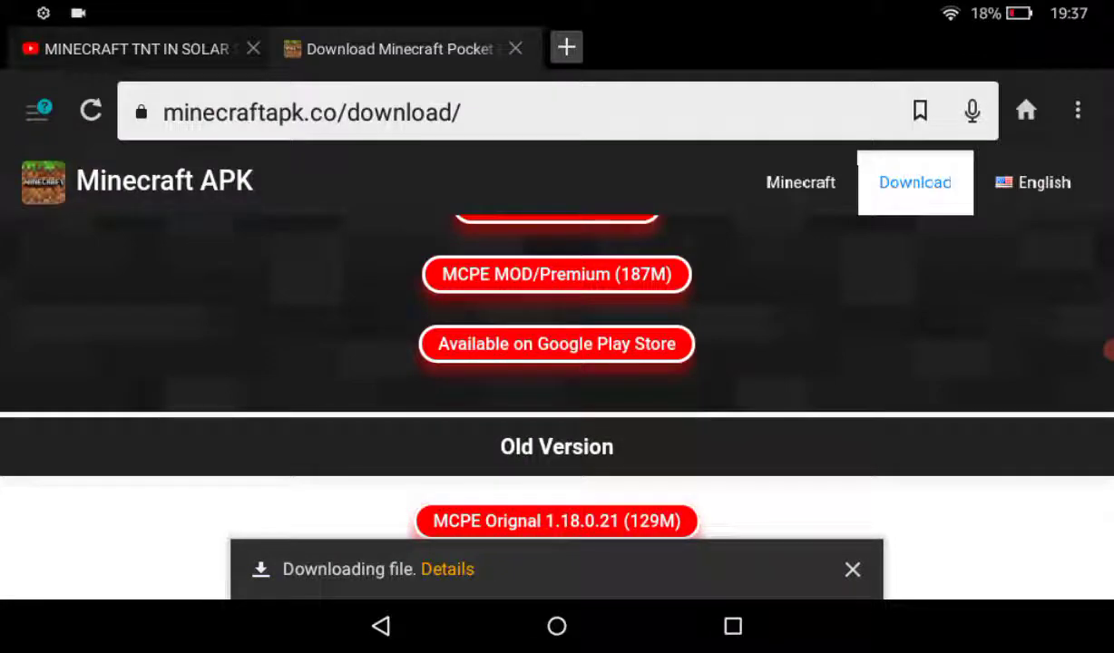
# - Pull down the notification shade to check the download, then close it
pyautogui.moveTo(557, 4); pyautogui.dragTo(557, 363)
pyautogui.scroll(-3, 557, 408)
pyautogui.moveTo(557, 254); pyautogui.dragTo(557, 18)
pyautogui.scroll(5, 557, 363)
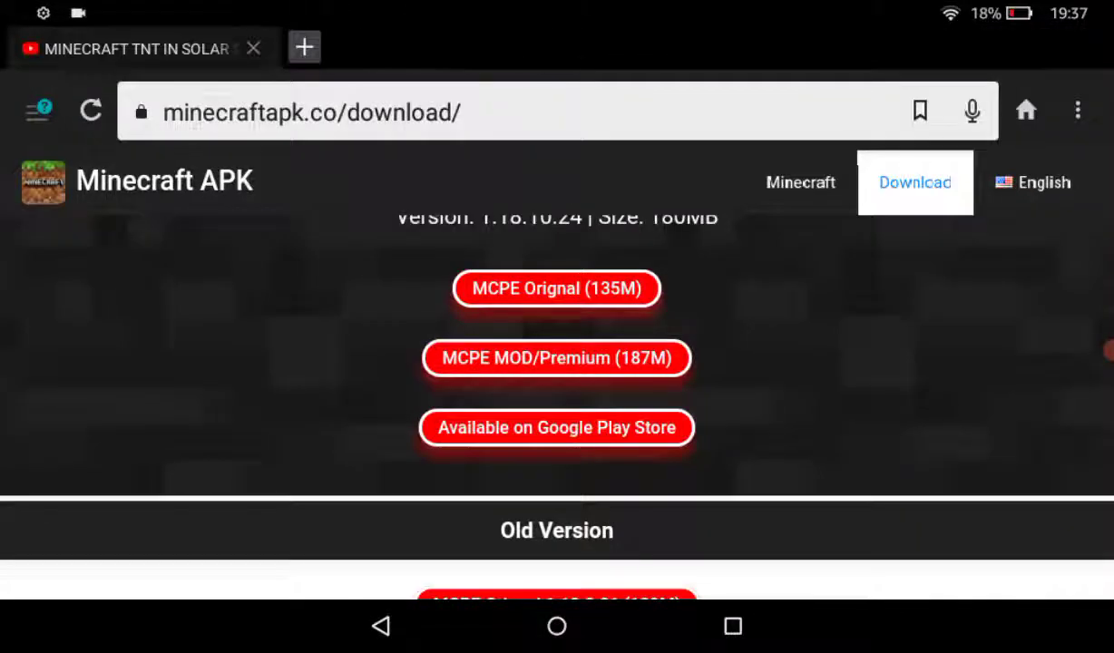
# - Leave Silk for the Fire OS home screen and swipe across its app grid
pyautogui.click(557, 626)
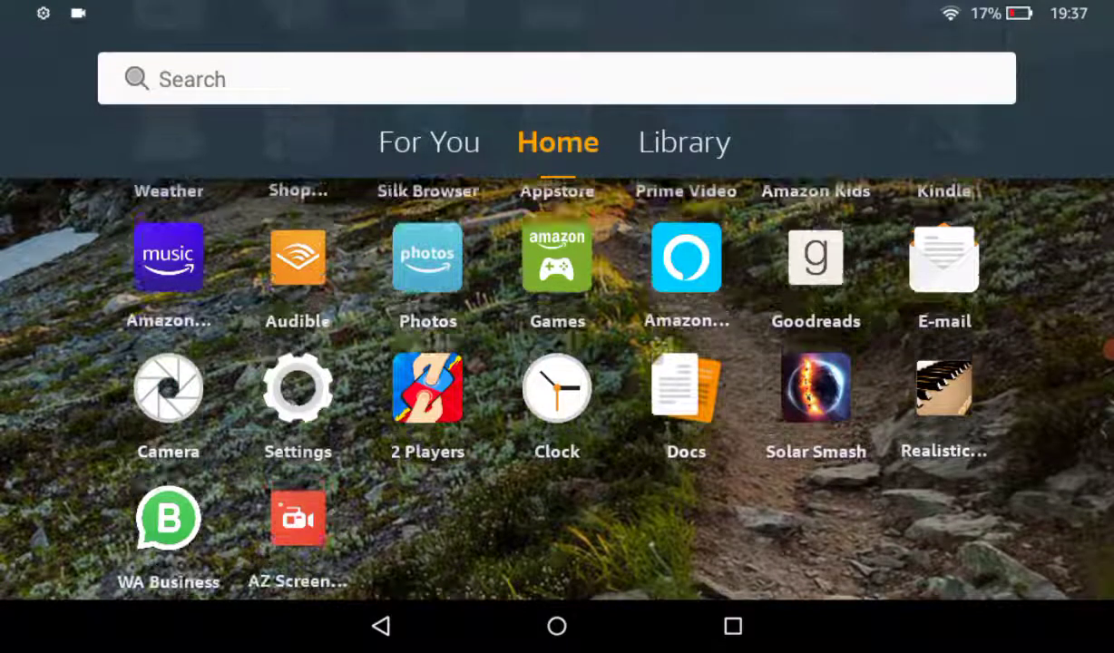
pyautogui.scroll(5, 557, 390)
pyautogui.moveTo(552, 303)
pyautogui.mouseDown()
pyautogui.moveTo(554, 390)
pyautogui.moveTo(1089, 292)
pyautogui.mouseUp()
pyautogui.click(1093, 293)
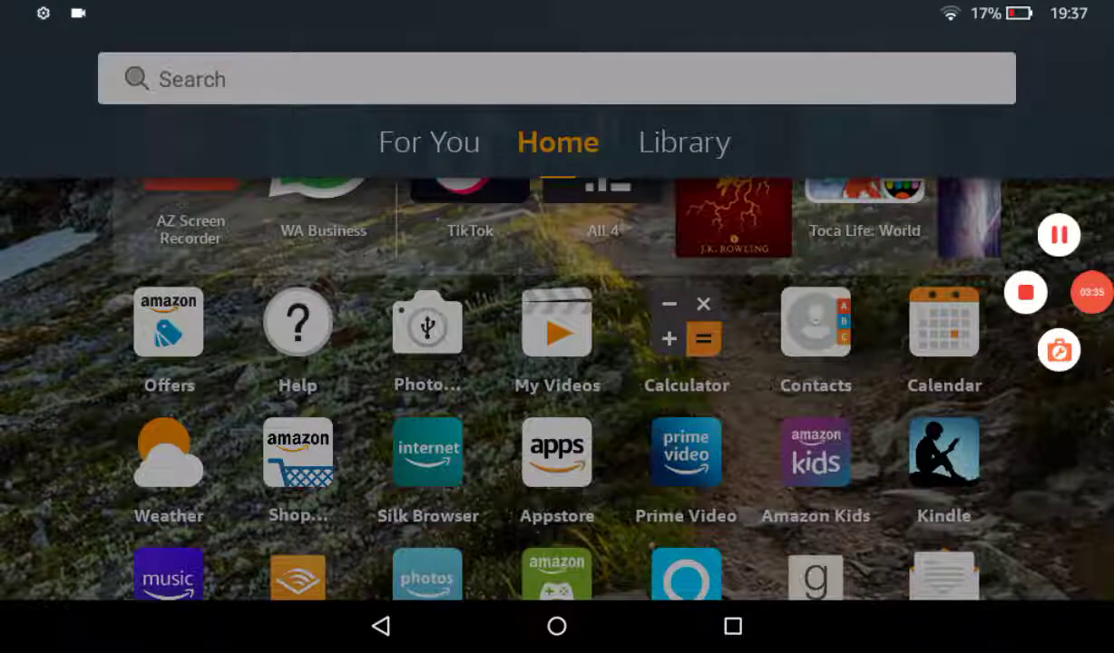